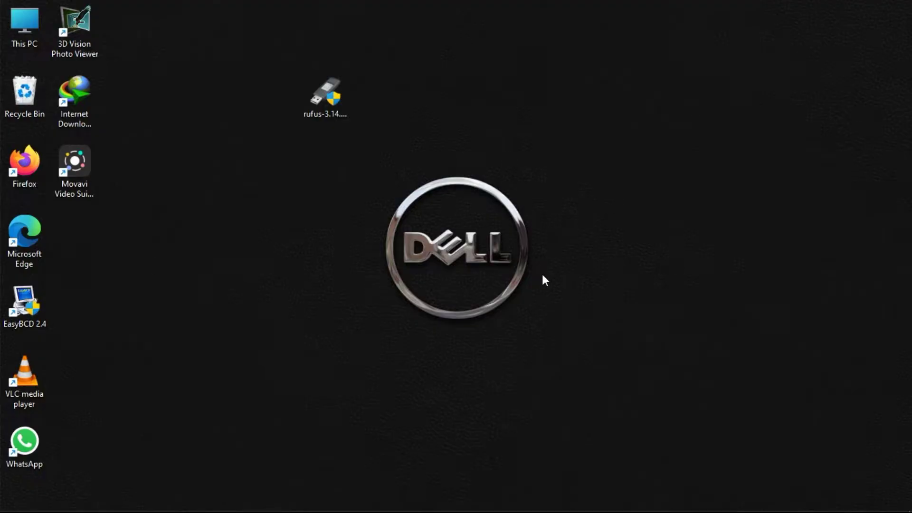
Open Firefox, search the web for "rufus" and open the official Rufus website.
{"action": "right_click", "coordinate": [440, 114]}
{"action": "left_click", "coordinate": [493, 152]}
{"action": "mouse_move", "coordinate": [501, 496]}
{"action": "left_click", "coordinate": [530, 496]}
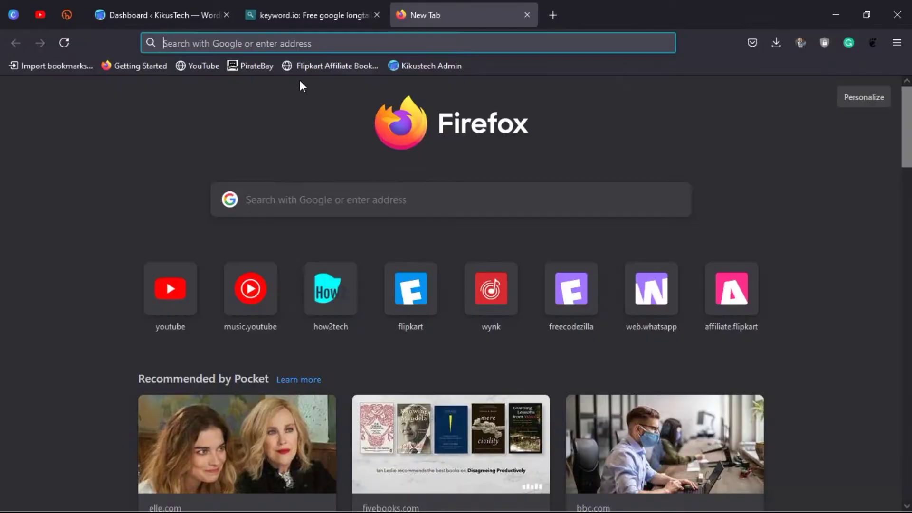
{"action": "left_click", "coordinate": [436, 42]}
{"action": "type", "text": "rufus"}
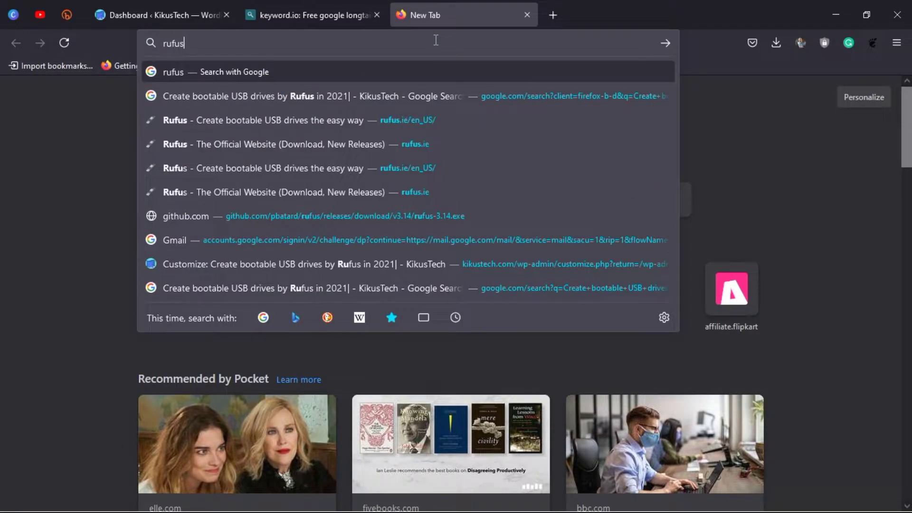
{"action": "key", "text": "Return"}
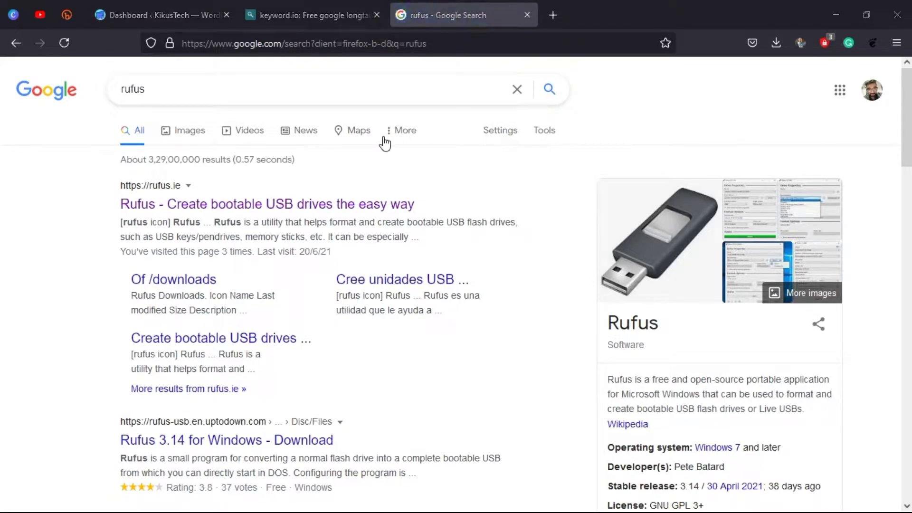
{"action": "left_click", "coordinate": [319, 213]}
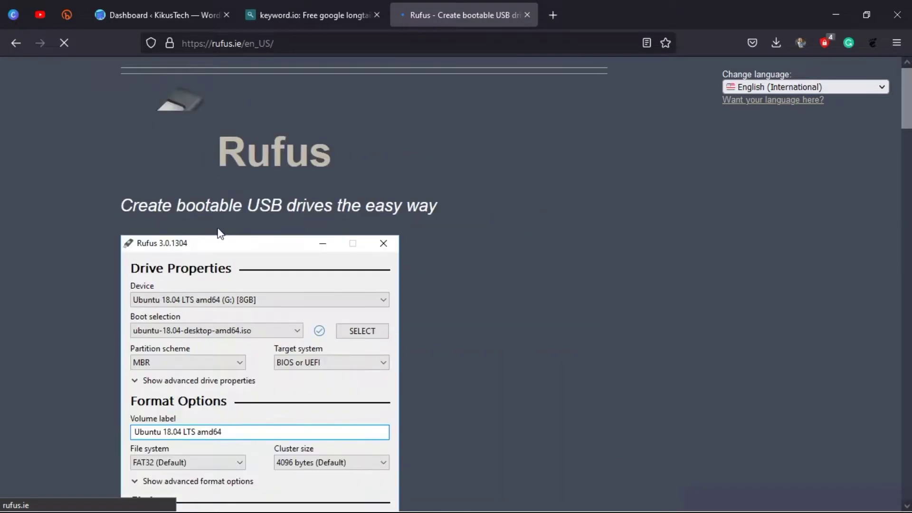
Request the Rufus 3.14 download from the website, cancel saving the file and minimize the browser.
{"action": "scroll", "coordinate": [349, 213], "scroll_direction": "down", "scroll_amount": 3}
{"action": "scroll", "coordinate": [349, 213], "scroll_direction": "down", "scroll_amount": 10}
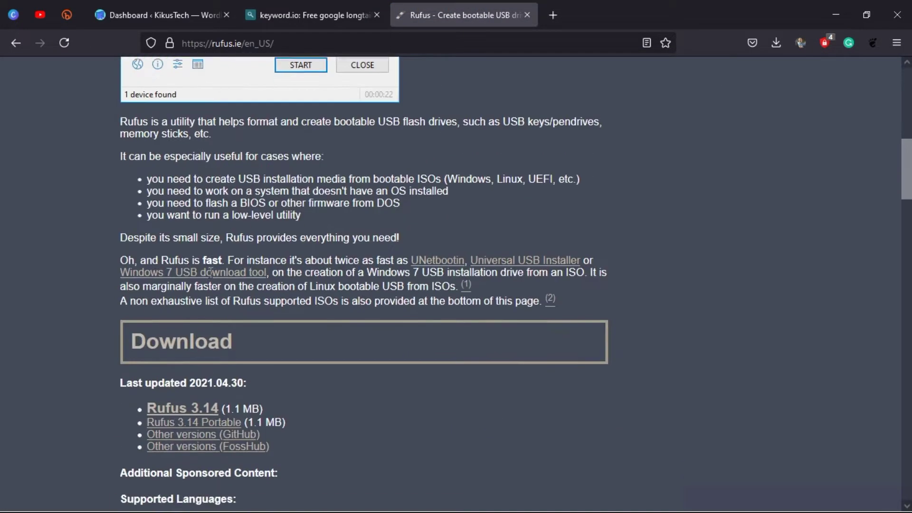
{"action": "left_click", "coordinate": [182, 287]}
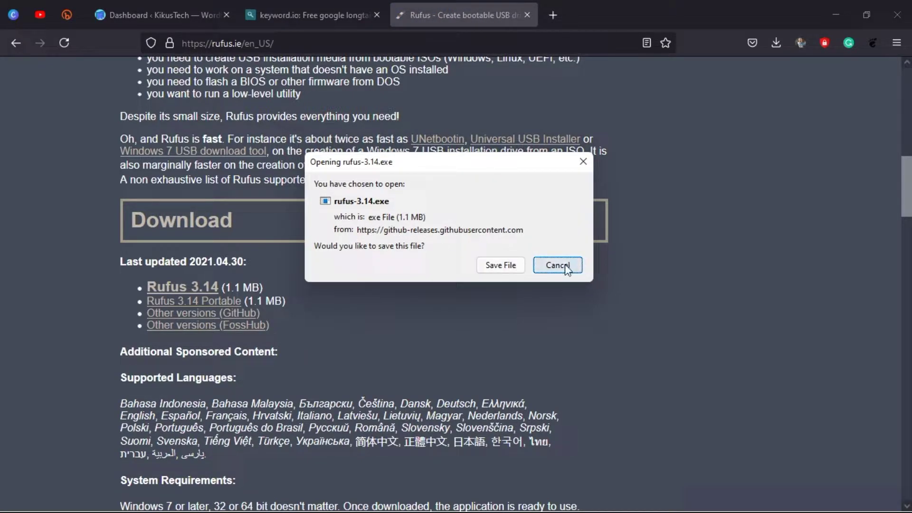
{"action": "left_click", "coordinate": [565, 266]}
{"action": "left_click", "coordinate": [836, 15]}
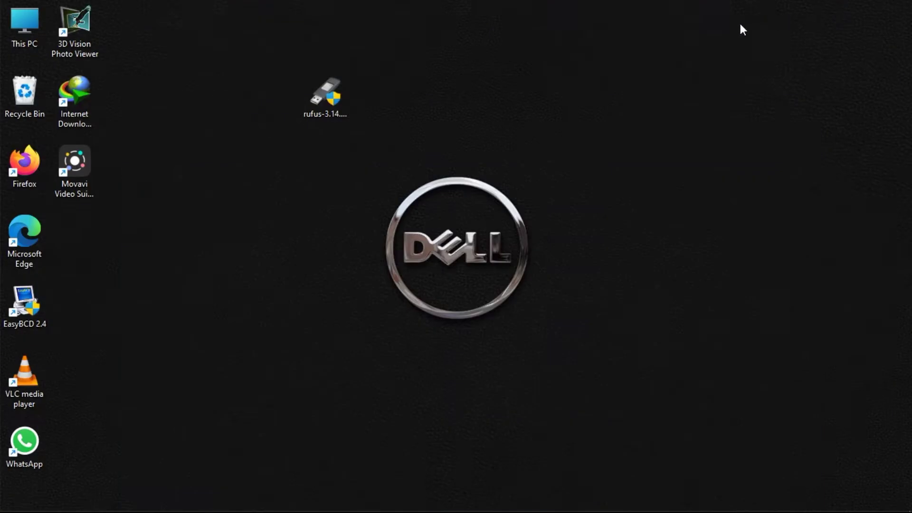
Launch rufus-3.14.exe from the desktop and choose Windows 11 Pro (D:) [32 GB] as the device.
{"action": "left_click_drag", "start_coordinate": [328, 98], "coordinate": [411, 122]}
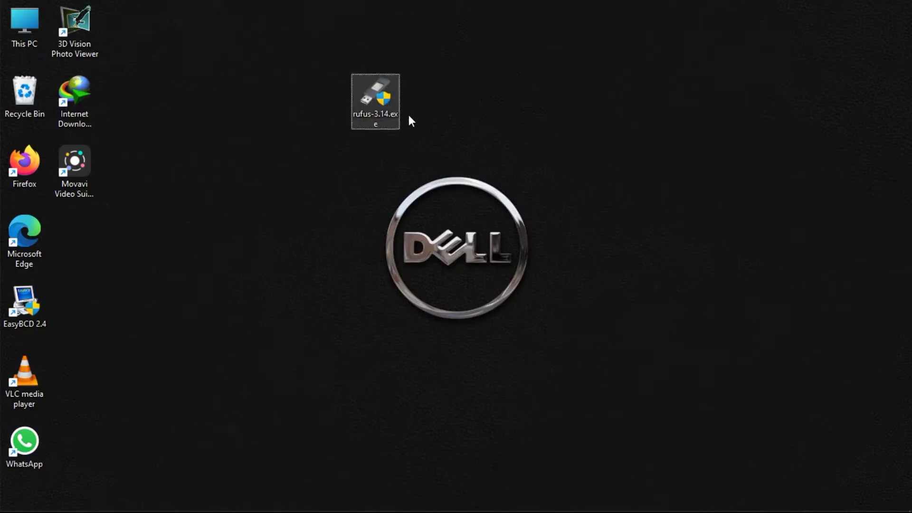
{"action": "left_click", "coordinate": [427, 89]}
{"action": "double_click", "coordinate": [381, 91]}
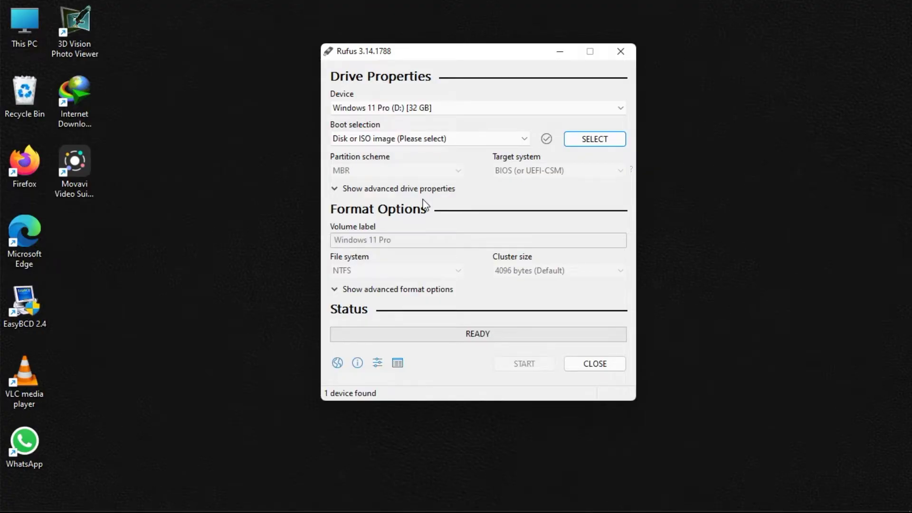
{"action": "left_click", "coordinate": [366, 108]}
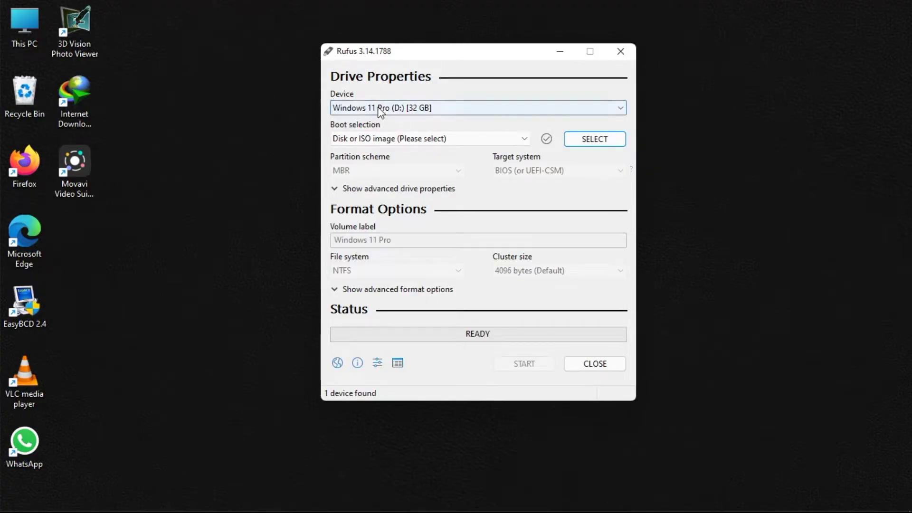
{"action": "left_click", "coordinate": [409, 95]}
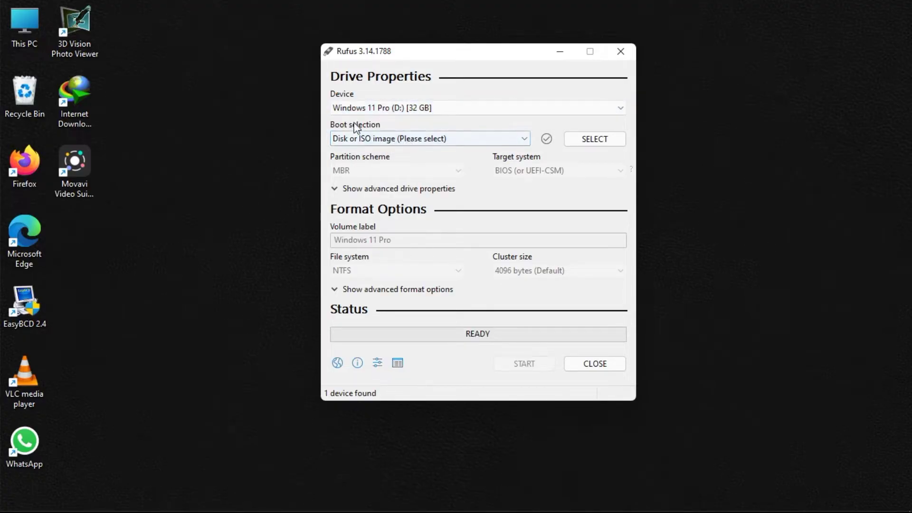
Keep Disk or ISO image as the boot selection and load 21996.1.210529-1541.co_release_CLIENT_CONSUMER_x64FRE_en-us.iso from the WINDOWS 11 folder.
{"action": "left_click", "coordinate": [376, 140]}
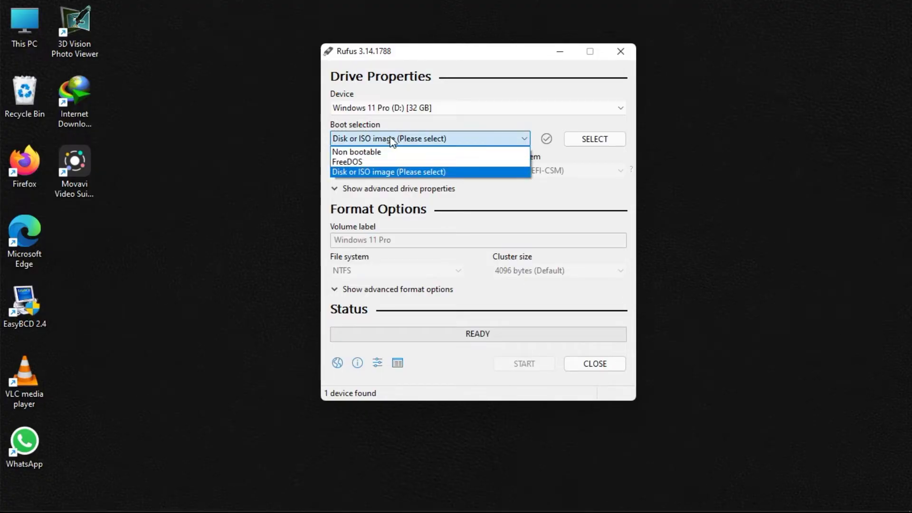
{"action": "left_click", "coordinate": [521, 138]}
{"action": "left_click", "coordinate": [591, 143]}
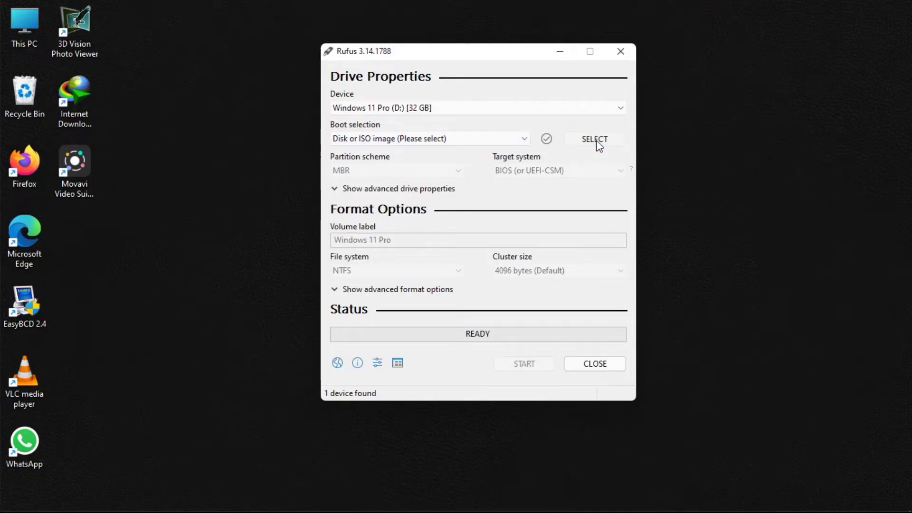
{"action": "left_click_drag", "start_coordinate": [545, 69], "coordinate": [514, 66]}
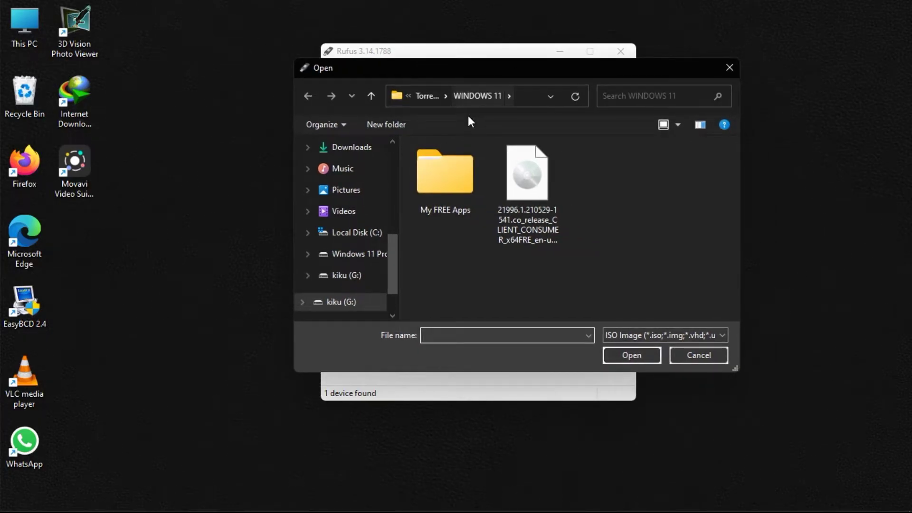
{"action": "left_click", "coordinate": [522, 187]}
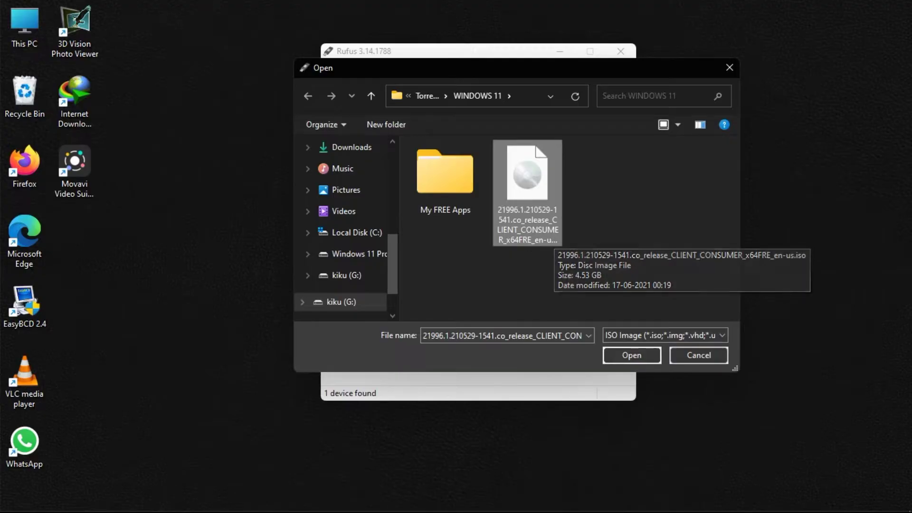
{"action": "left_click", "coordinate": [633, 357]}
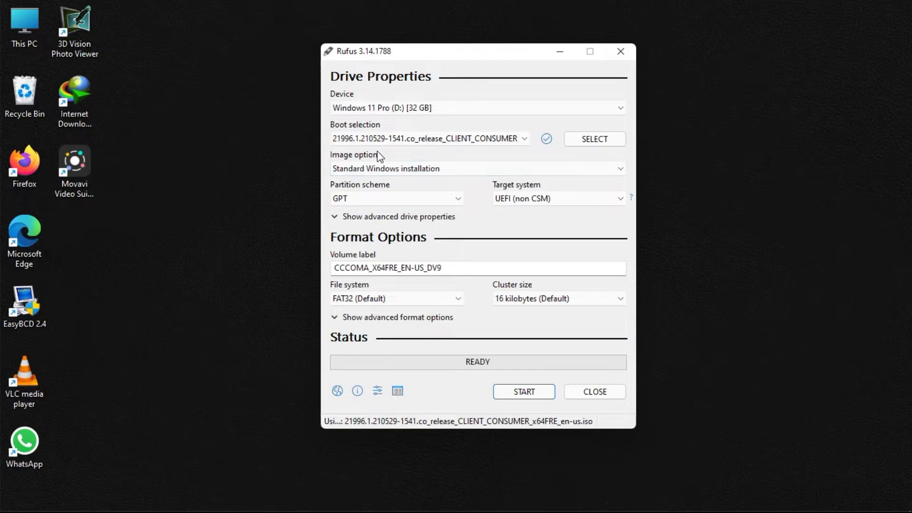
Choose Standard Windows installation as the image option.
{"action": "mouse_move", "coordinate": [394, 173]}
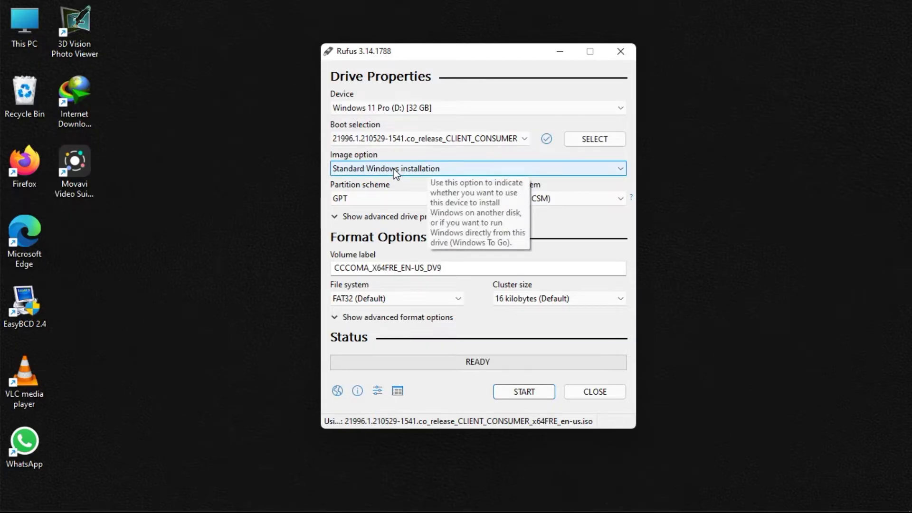
{"action": "left_click", "coordinate": [394, 170]}
{"action": "left_click", "coordinate": [394, 168]}
{"action": "left_click", "coordinate": [394, 168]}
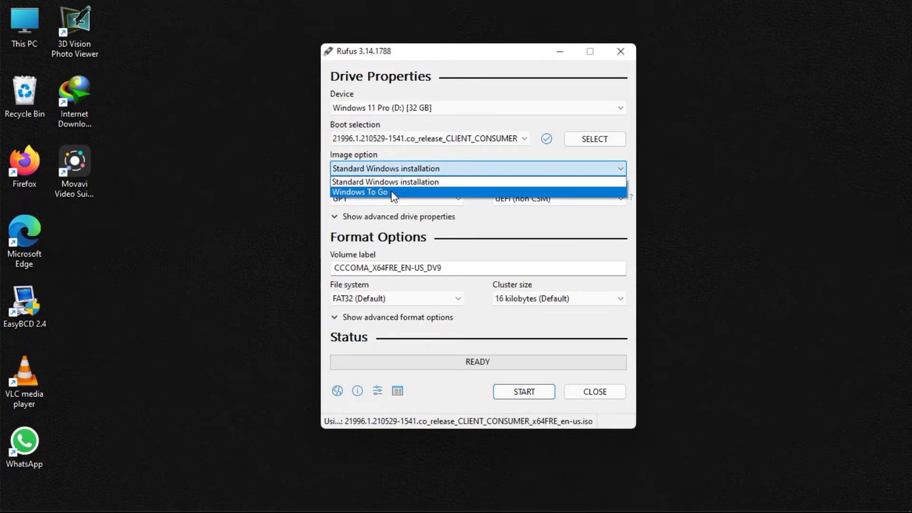
{"action": "left_click", "coordinate": [402, 181]}
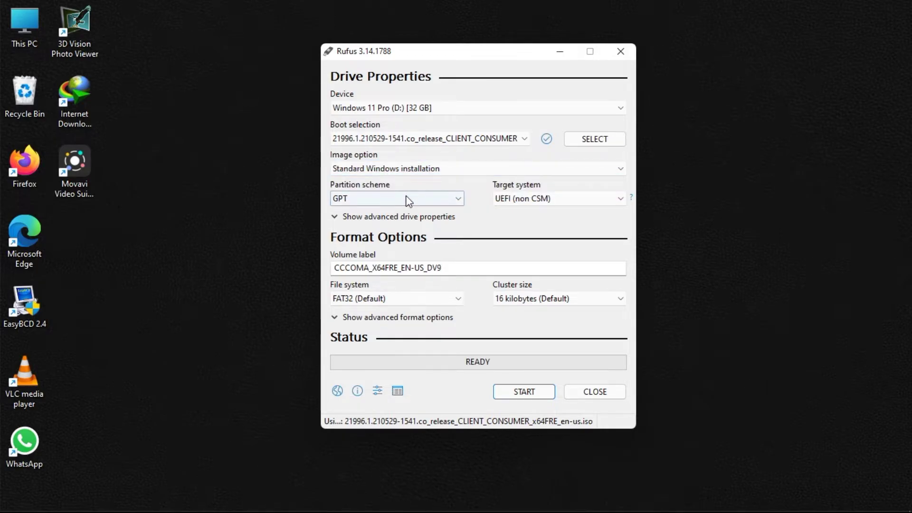
Set the partition scheme to MBR with BIOS (or UEFI-CSM) as the target system.
{"action": "left_click", "coordinate": [407, 199]}
{"action": "left_click", "coordinate": [407, 214]}
{"action": "left_click", "coordinate": [516, 197]}
{"action": "left_click", "coordinate": [517, 198]}
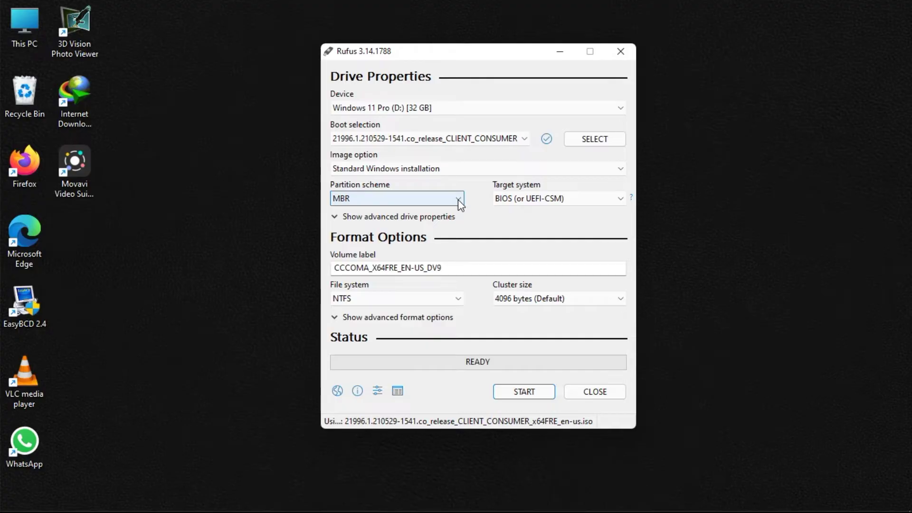
{"action": "mouse_move", "coordinate": [504, 208]}
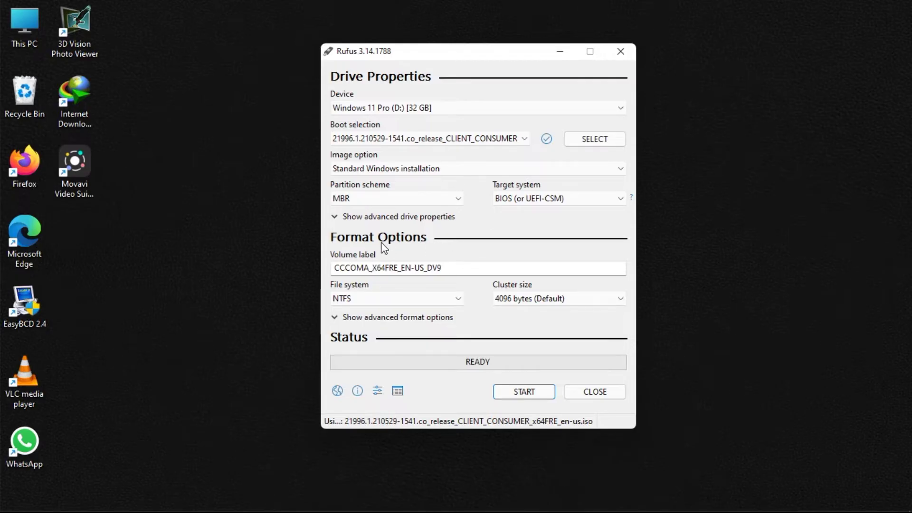
Set the volume label to "Windows 11 Pro" and check the advanced format options.
{"action": "left_click_drag", "start_coordinate": [451, 268], "coordinate": [312, 259]}
{"action": "type", "text": "Windows 211"}
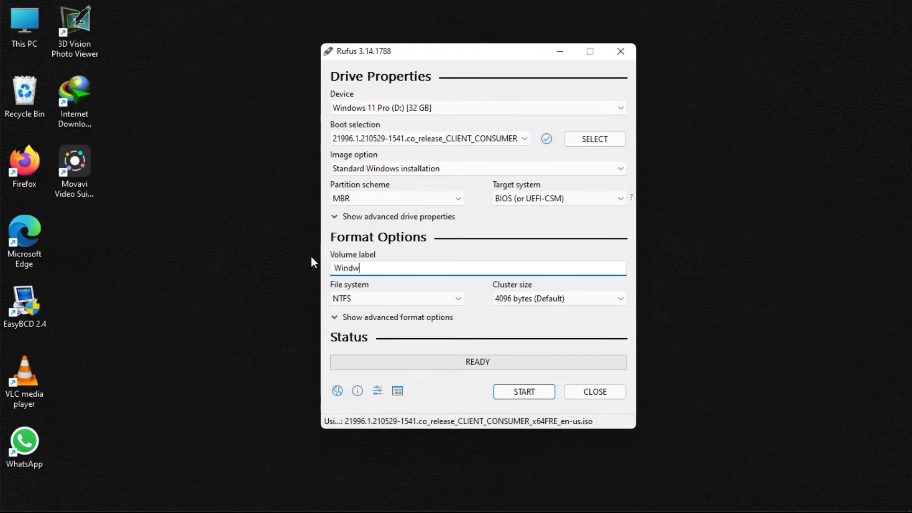
{"action": "key", "text": "BackSpace"}
{"action": "key", "text": "BackSpace"}
{"action": "key", "text": "BackSpace"}
{"action": "type", "text": "111"}
{"action": "type", "text": "Pro"}
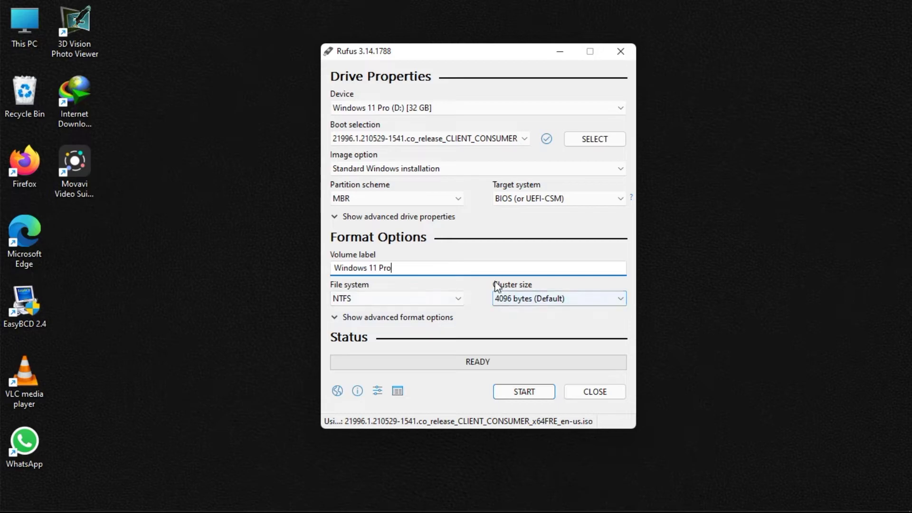
{"action": "left_click", "coordinate": [363, 318]}
{"action": "left_click", "coordinate": [340, 317]}
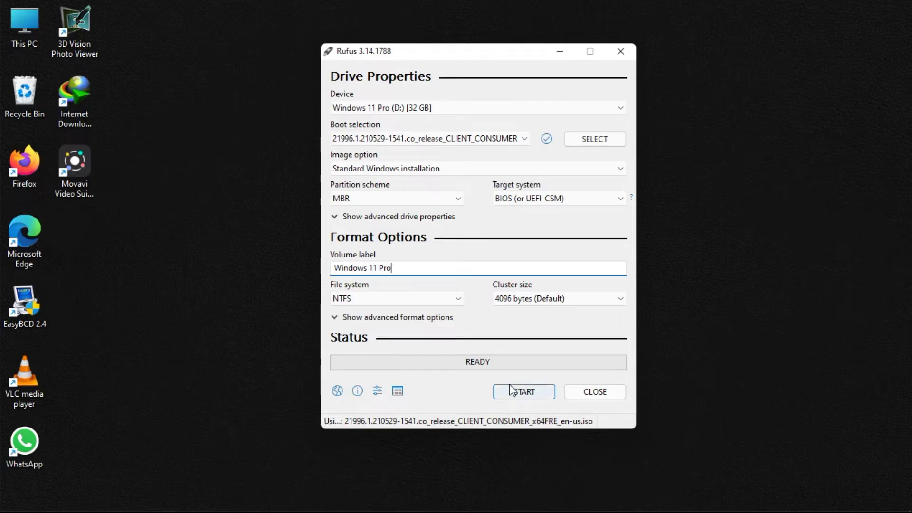
Start writing the ISO to the USB drive, accept erasing all its data, and close Rufus once the process is complete.
{"action": "left_click", "coordinate": [515, 396]}
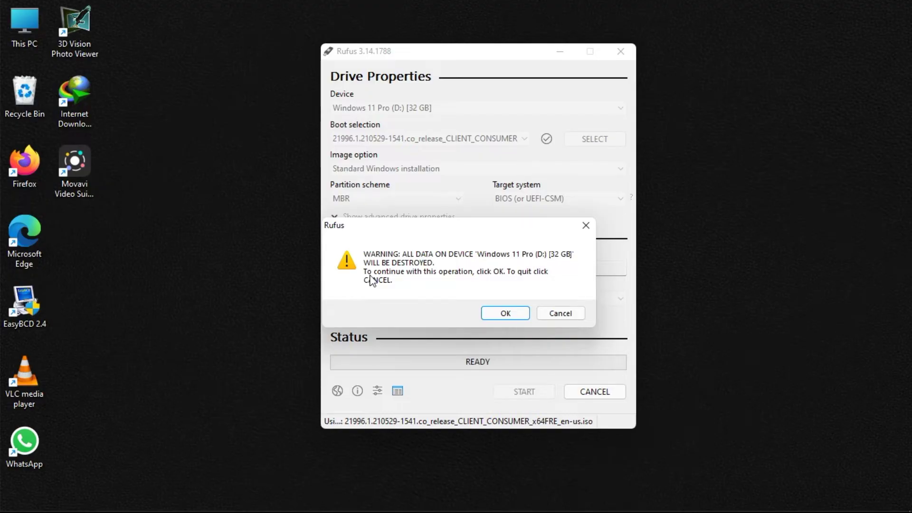
{"action": "left_click", "coordinate": [505, 312]}
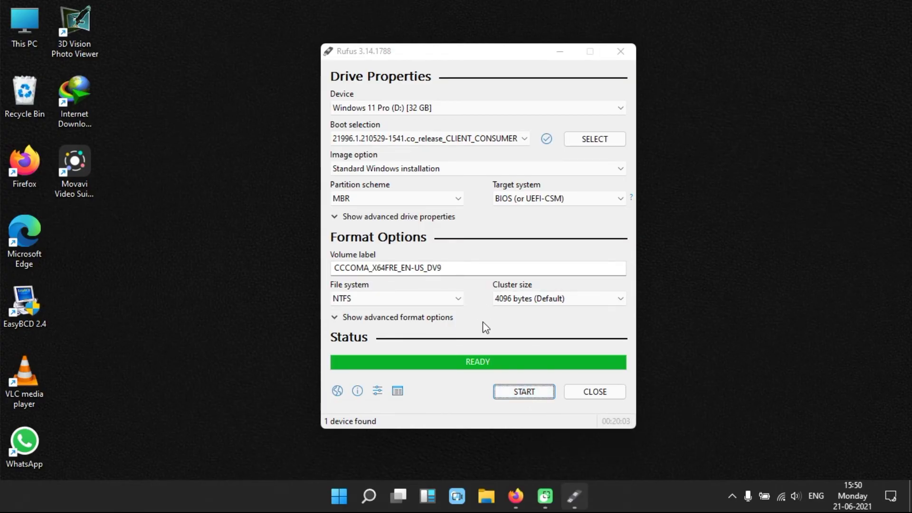
{"action": "left_click", "coordinate": [576, 392]}
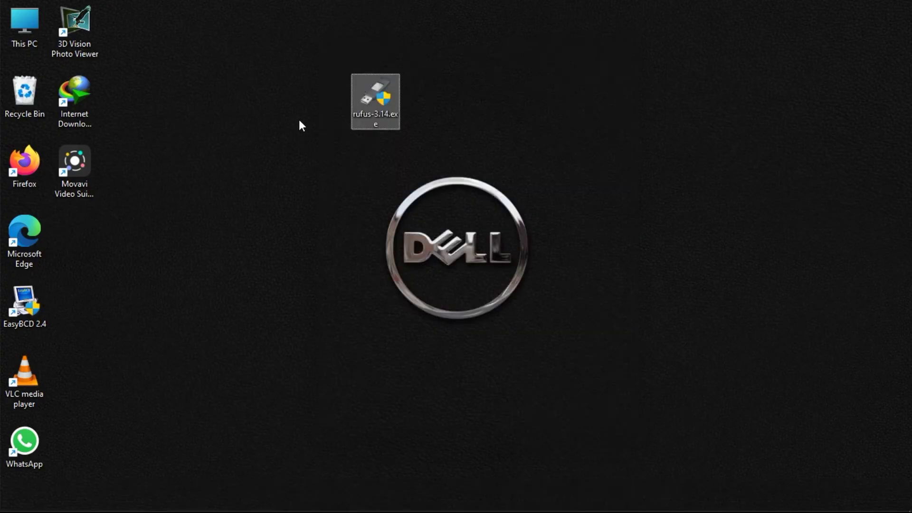
Open the Windows 11 Pro (D:) drive in File Explorer and run setup.exe.
{"action": "right_click", "coordinate": [299, 121]}
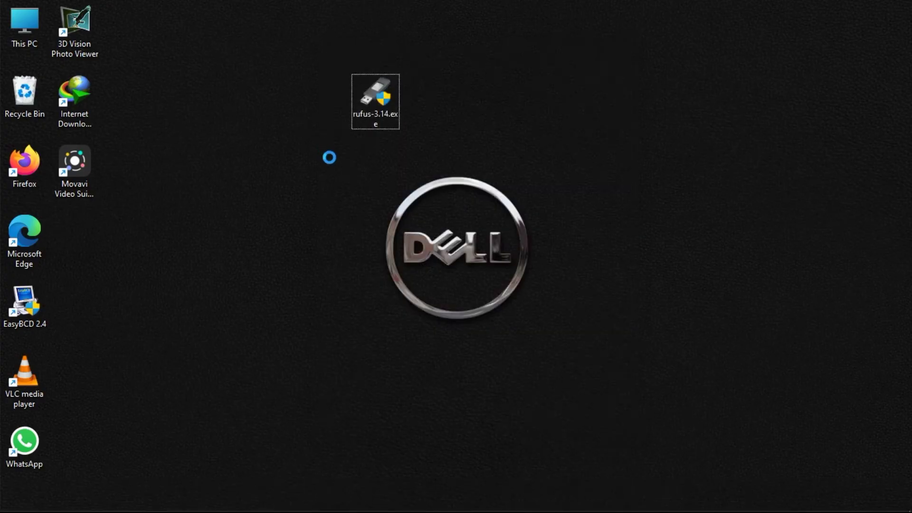
{"action": "left_click", "coordinate": [332, 160]}
{"action": "key", "text": "super+e"}
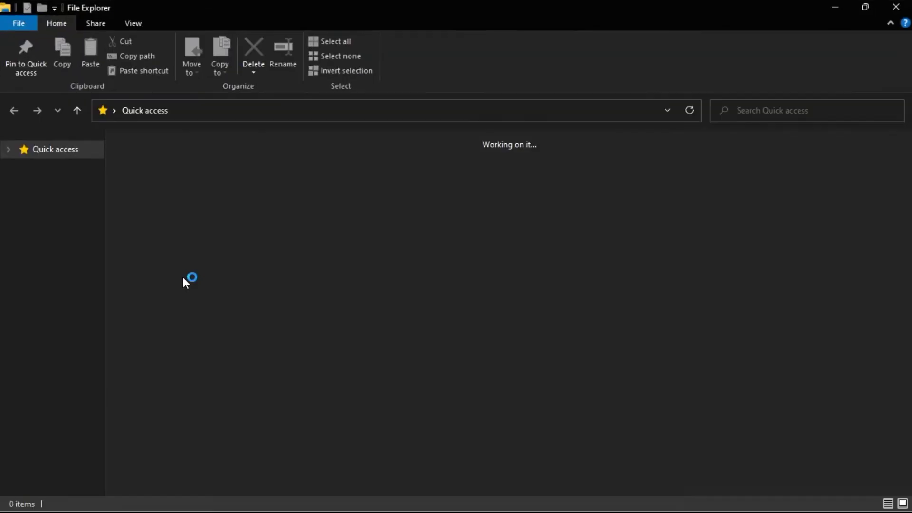
{"action": "left_click", "coordinate": [65, 347]}
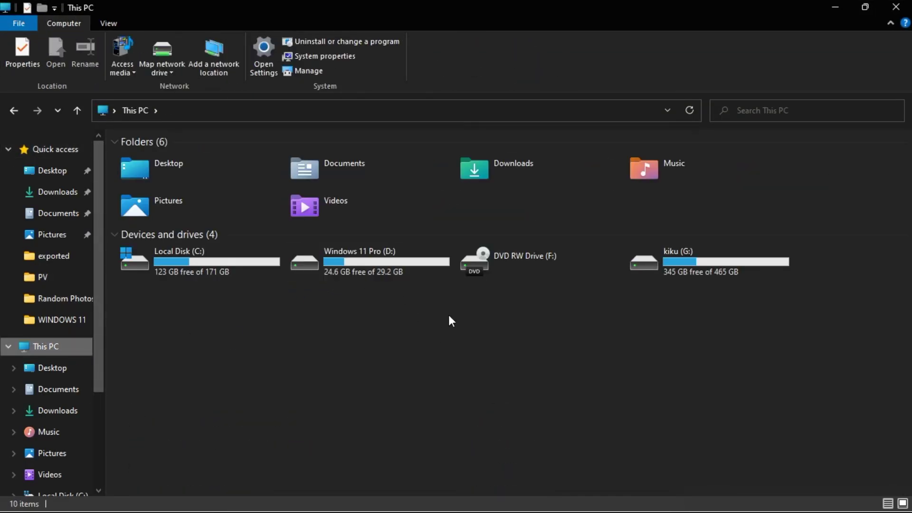
{"action": "double_click", "coordinate": [380, 261]}
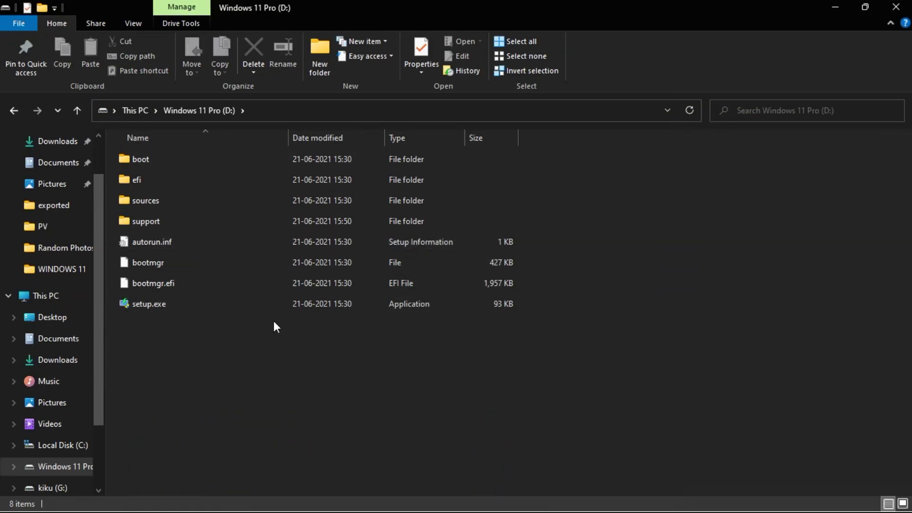
{"action": "double_click", "coordinate": [214, 306]}
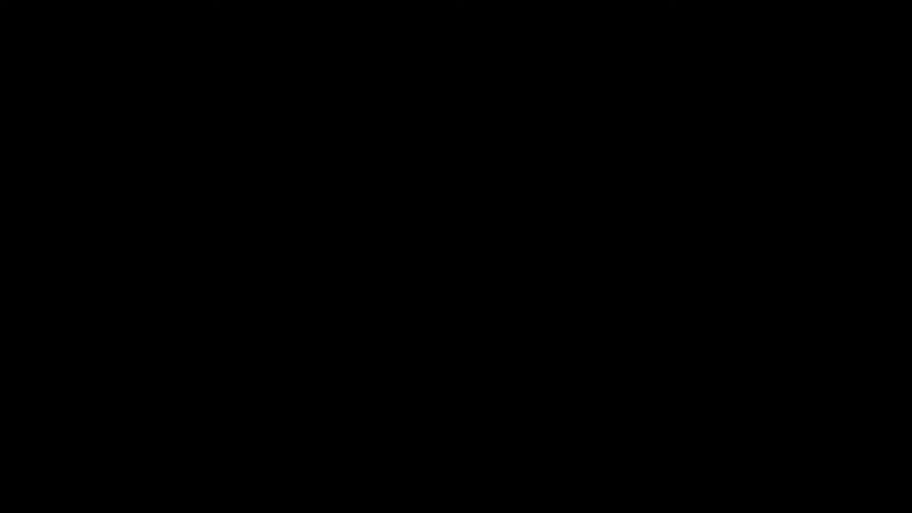